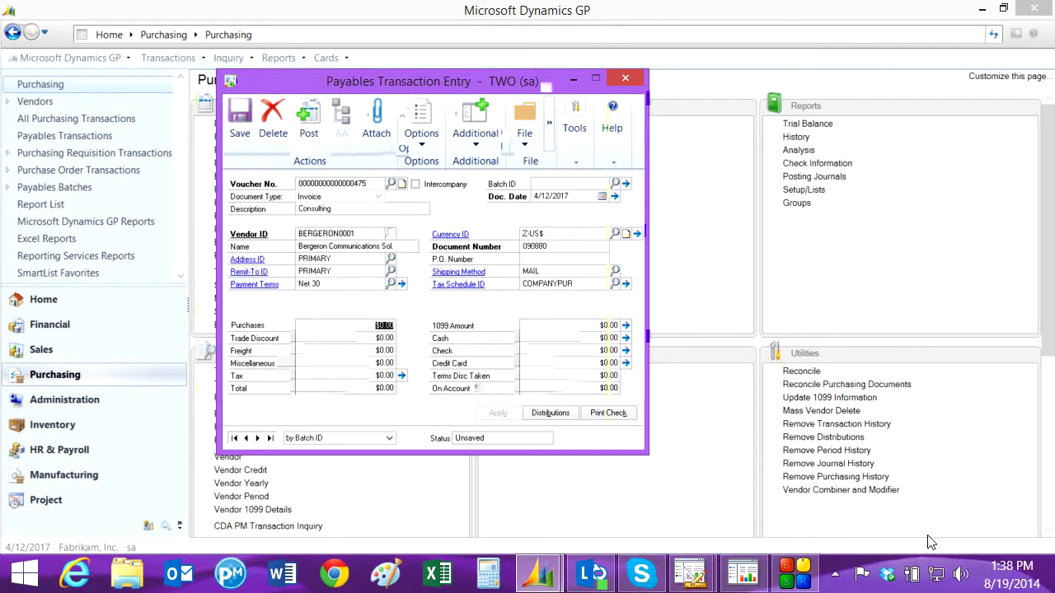
Set the consulting invoice's purchases amount to $300.00 and assign its PURCH distribution to the Consulting account 000-6730-20
type("300")
key("Tab")
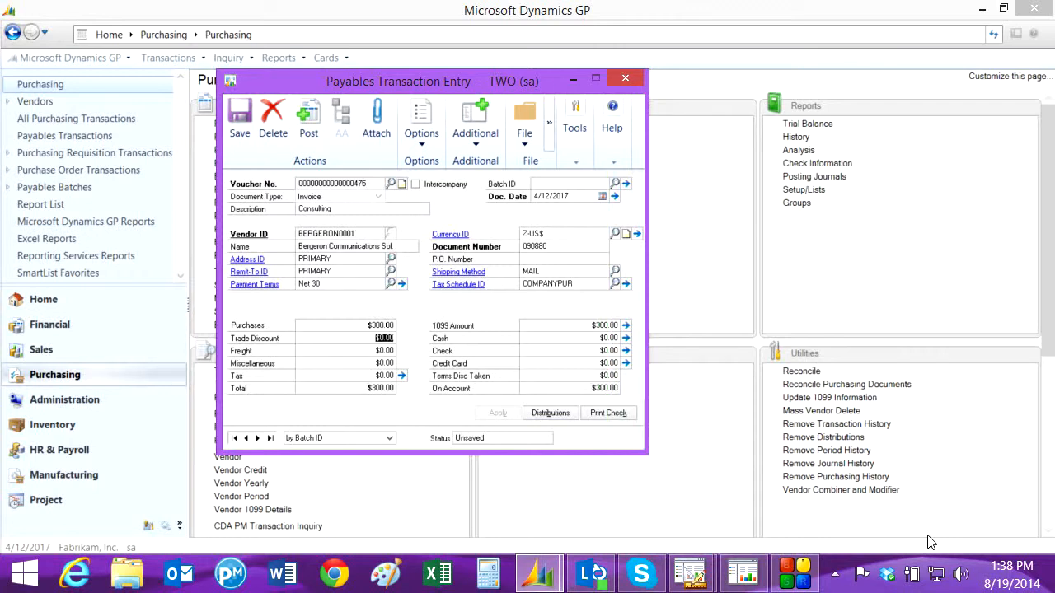
left_click(544, 411)
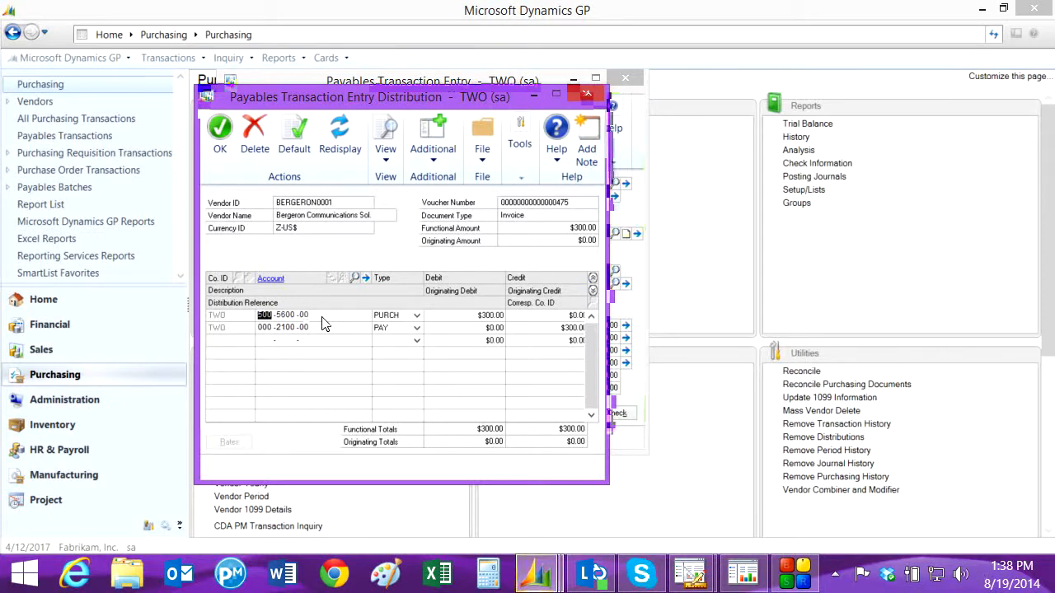
left_click(356, 277)
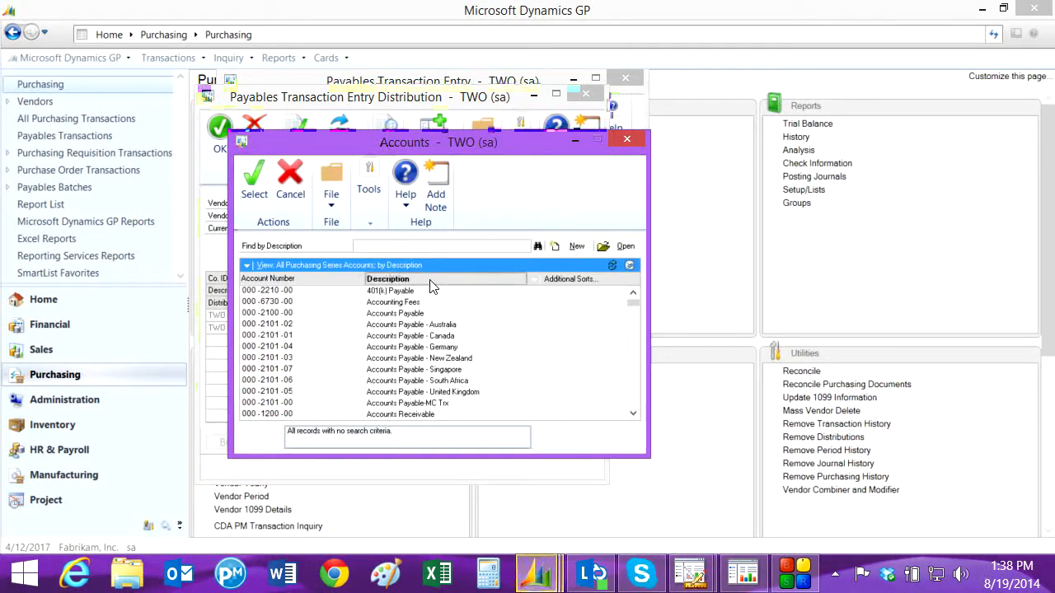
left_click(372, 247)
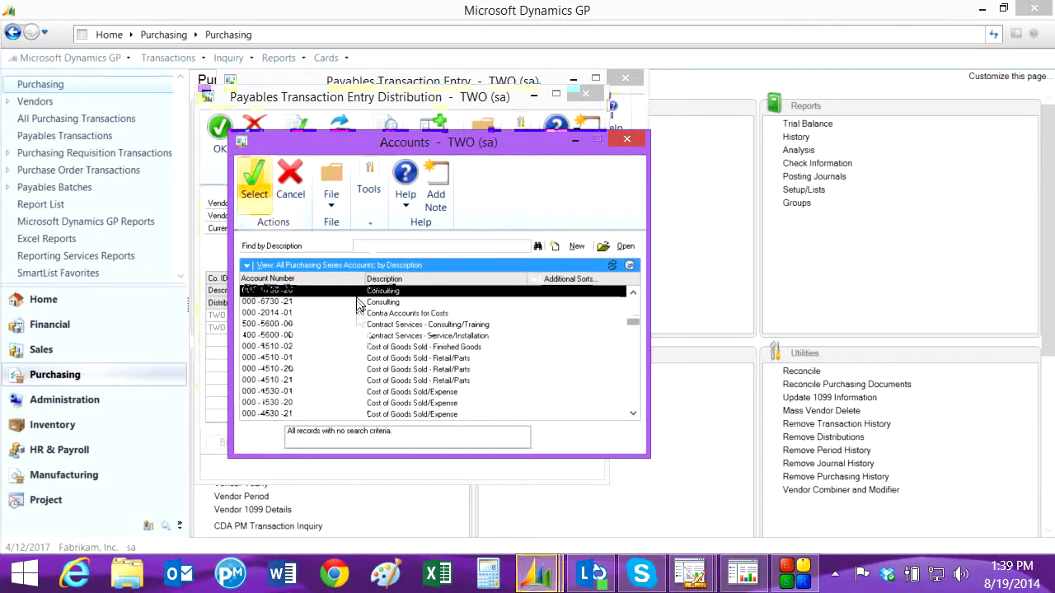
double_click(356, 294)
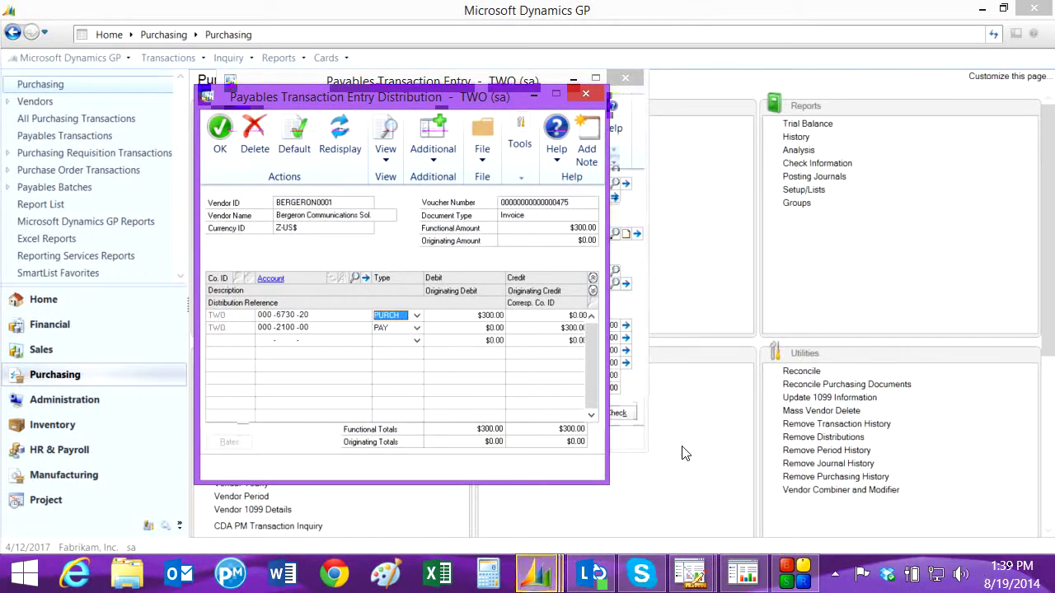
Expand the distribution lines to show account descriptions, accept the distributions and post the consulting invoice
left_click(592, 291)
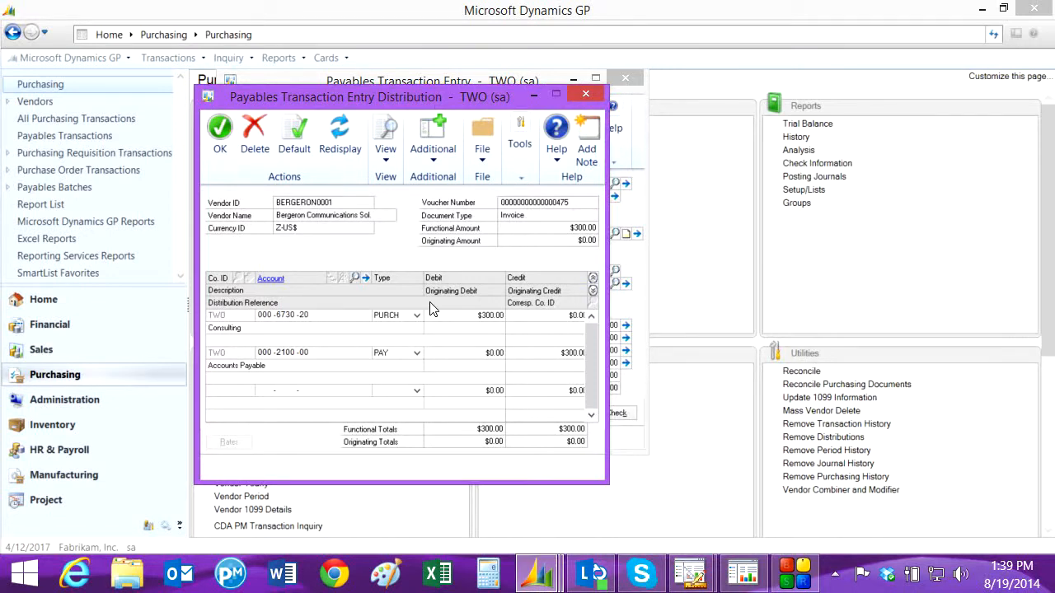
left_click(217, 131)
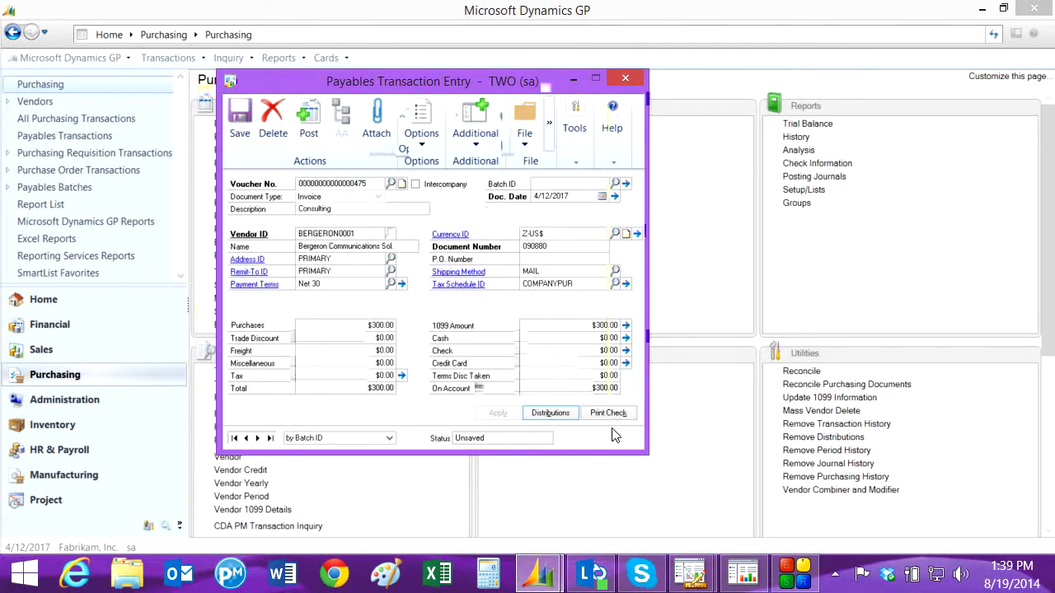
left_click(313, 120)
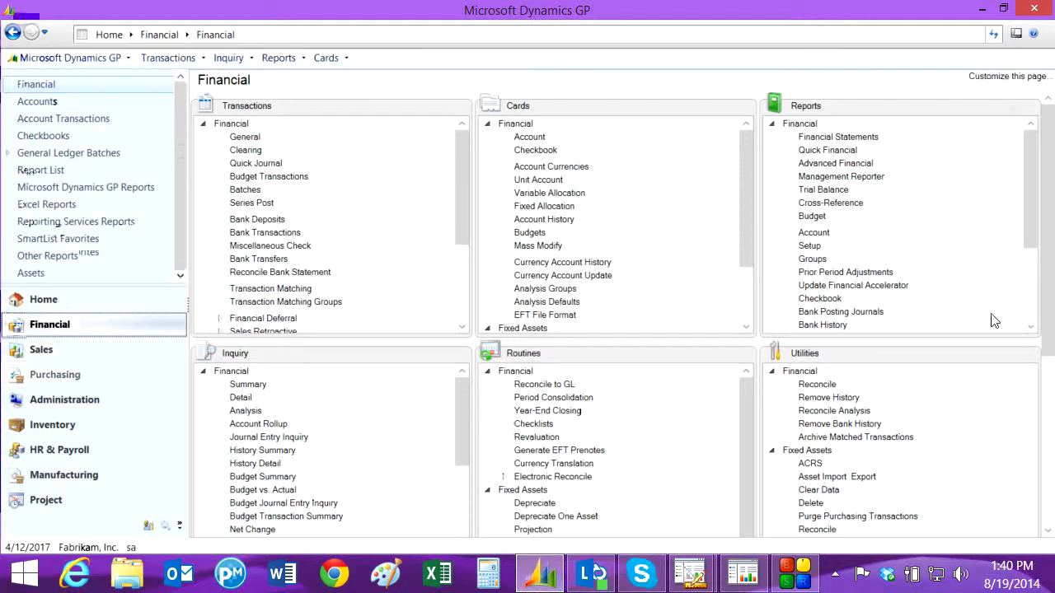
Print the detailed financial Trial Balance report using the Biotech 2016 option
left_click(810, 192)
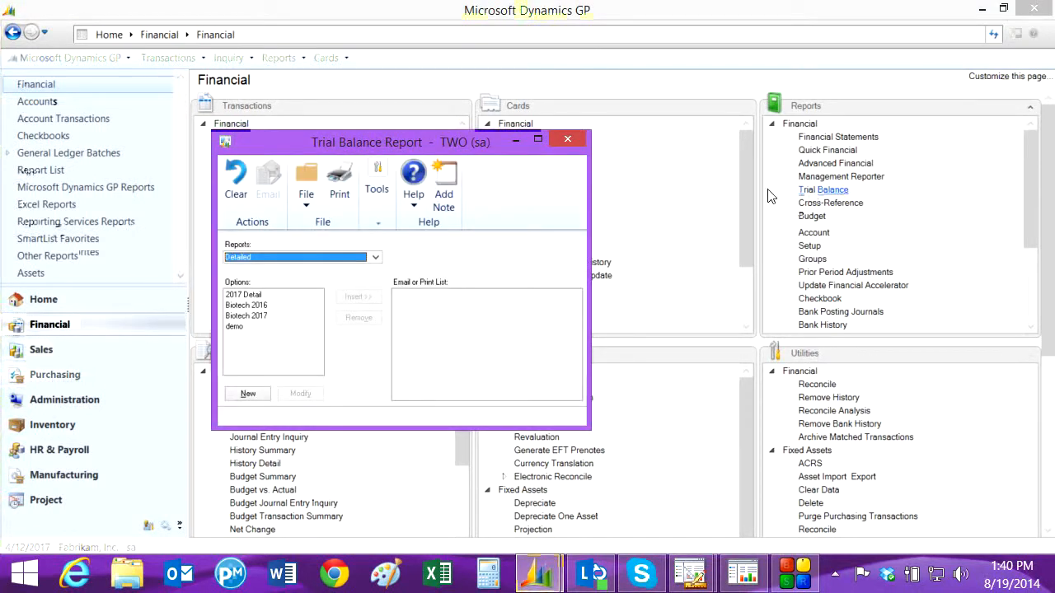
left_click(246, 306)
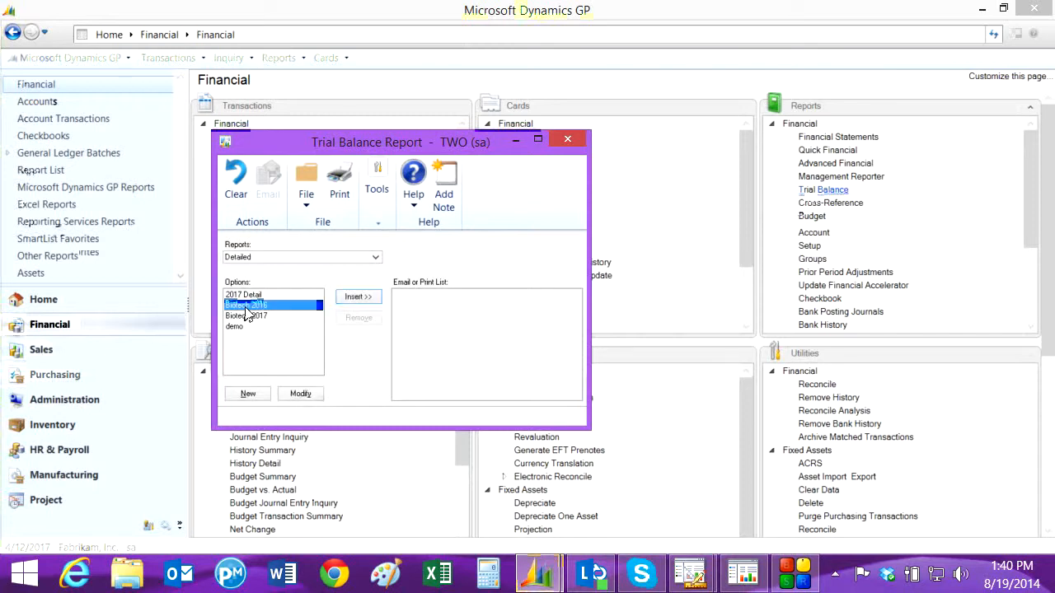
left_click(359, 302)
left_click(339, 185)
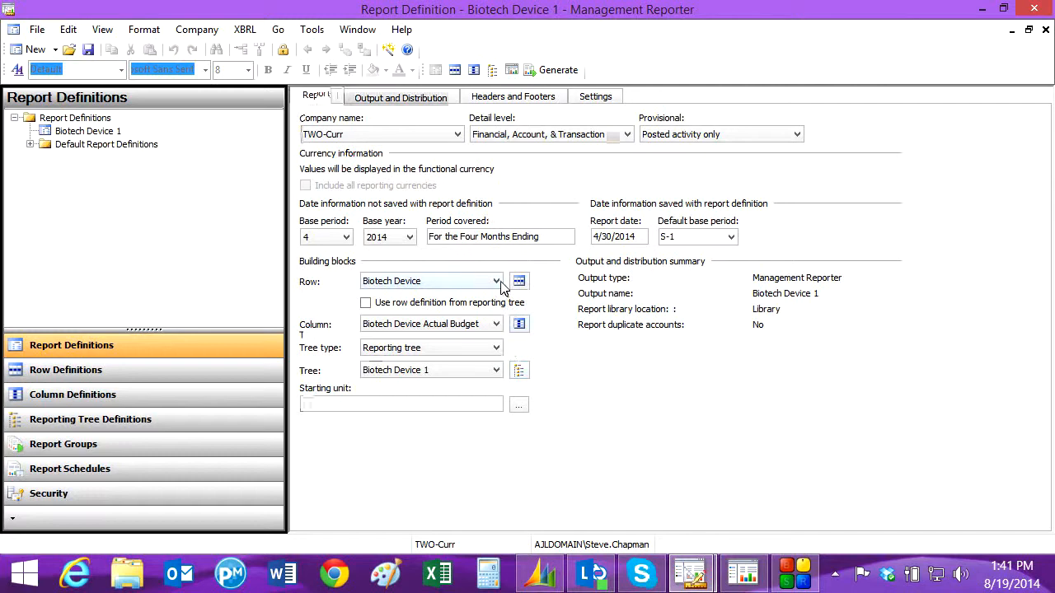
Review the Biotech Device Actual Budget column definition, and generate the Biotech Device 1 report for all reporting units
left_click(519, 324)
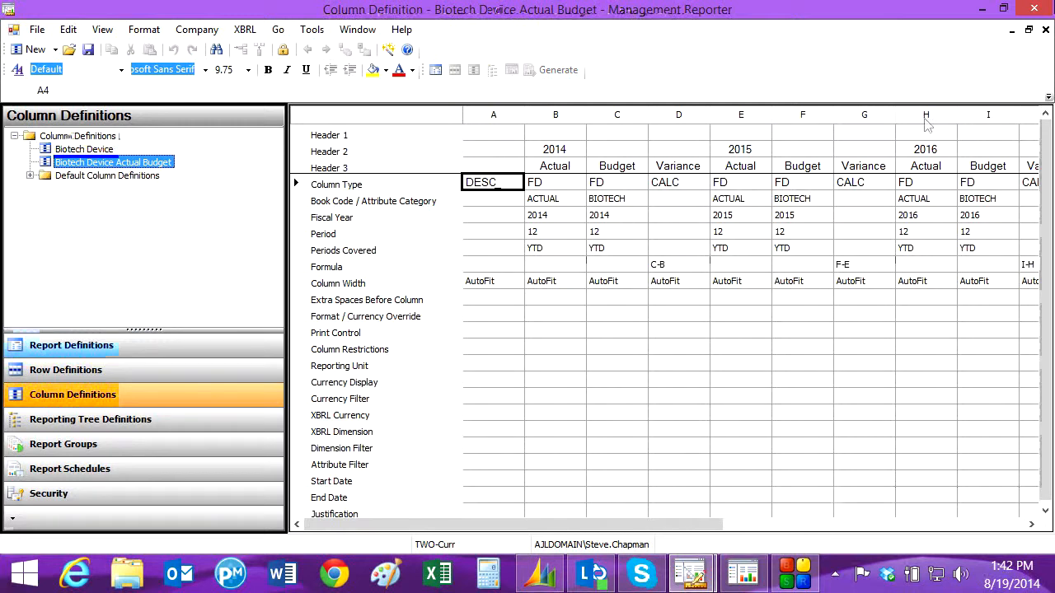
mouse_move(1045, 31)
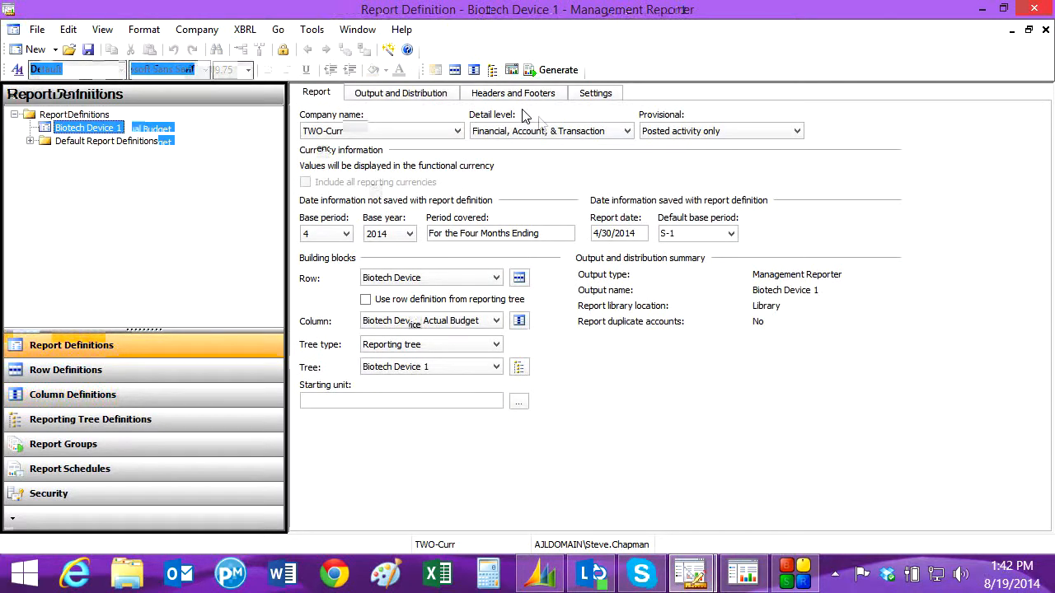
left_click(544, 72)
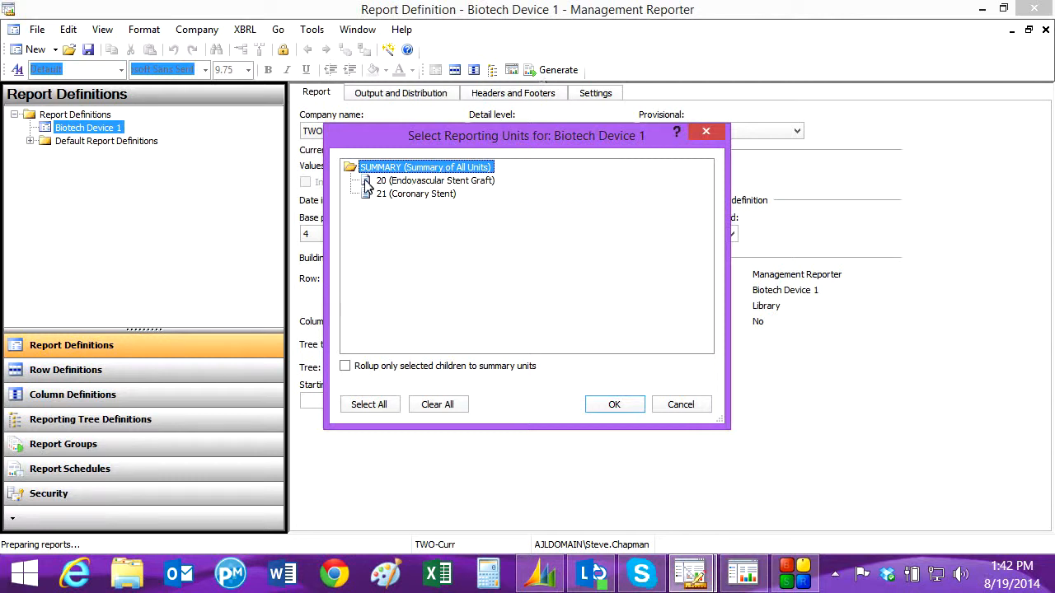
left_click(364, 406)
left_click(617, 405)
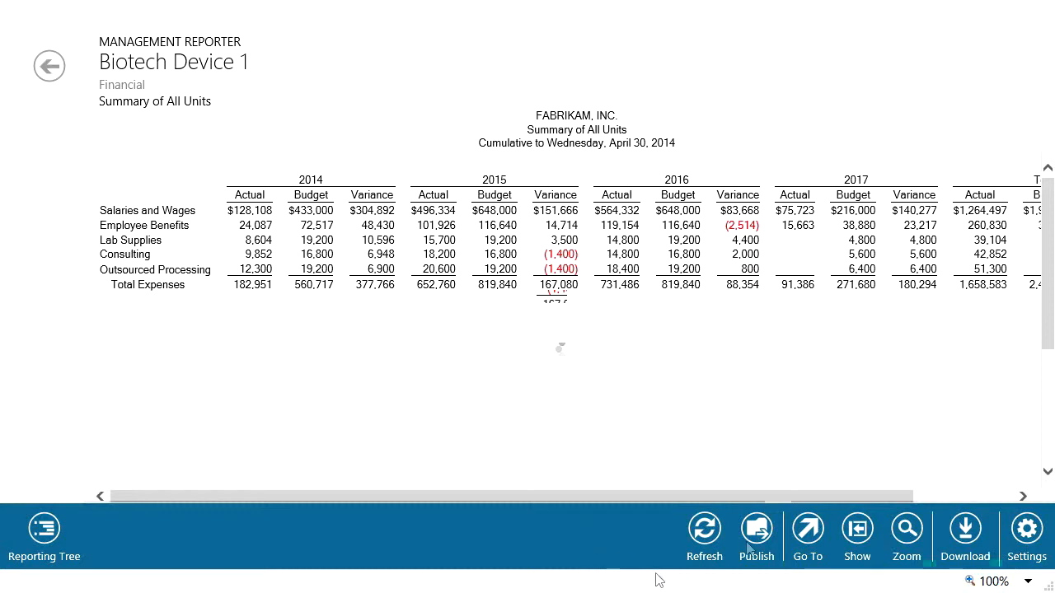
Download the generated Biotech Device 1 report to Excel and examine its SUMMARY-F, 20-F and 20-A worksheets
left_click_drag(845, 504, 949, 506)
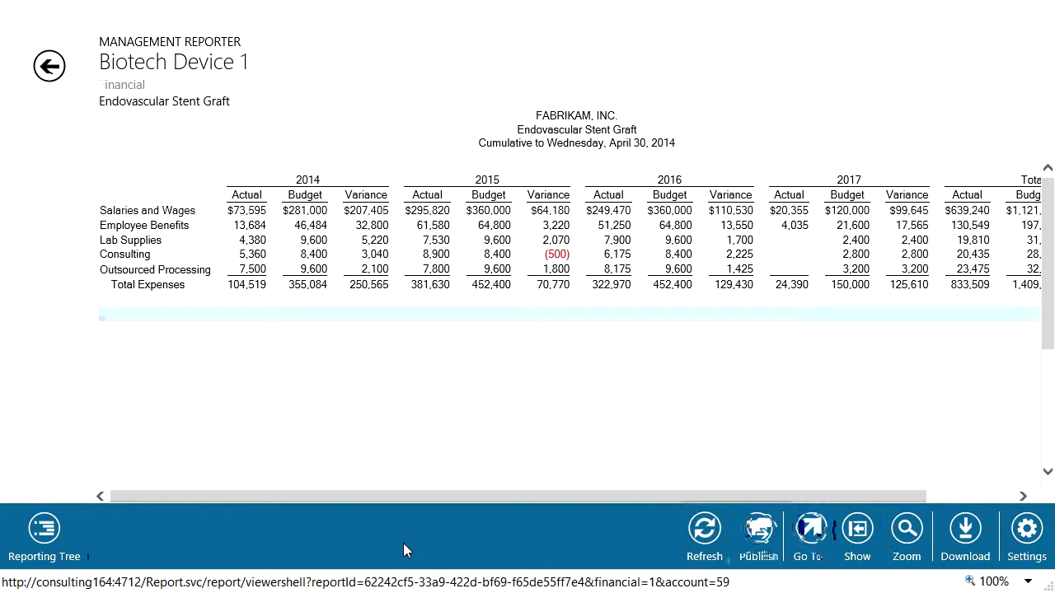
left_click(966, 532)
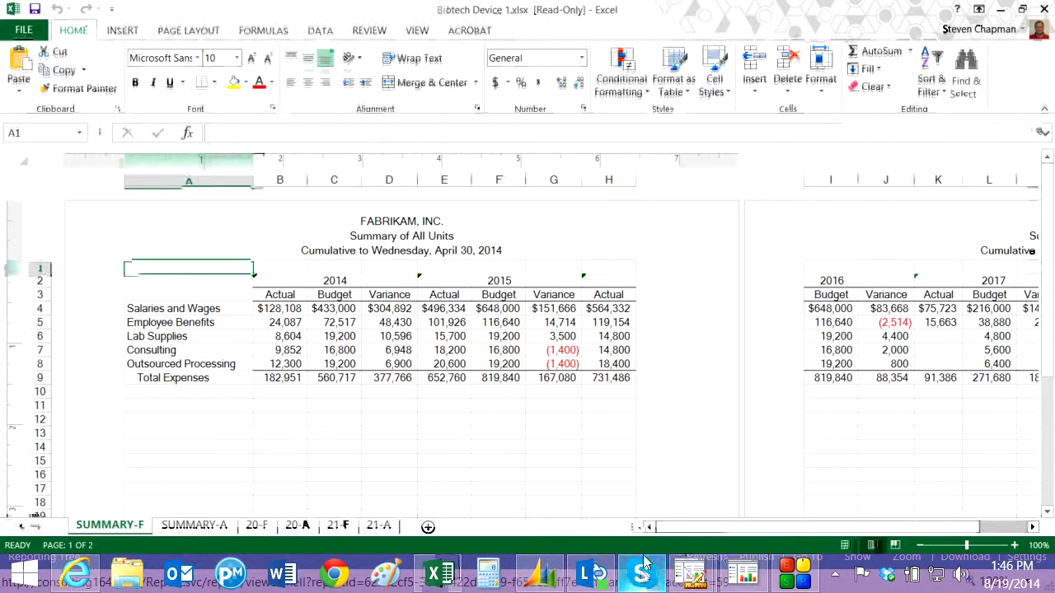
left_click_drag(705, 528, 819, 537)
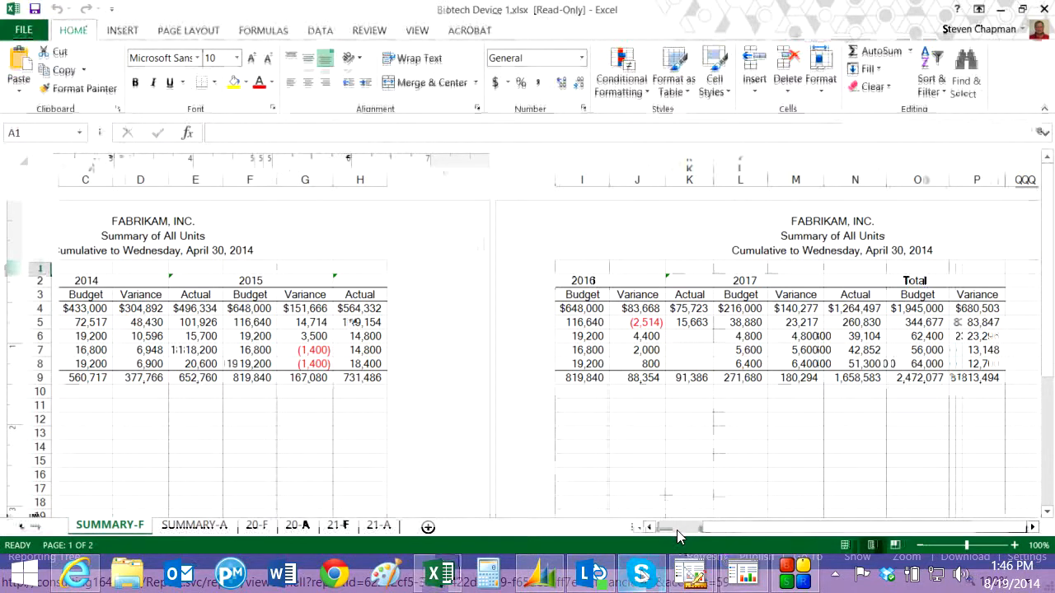
left_click(256, 525)
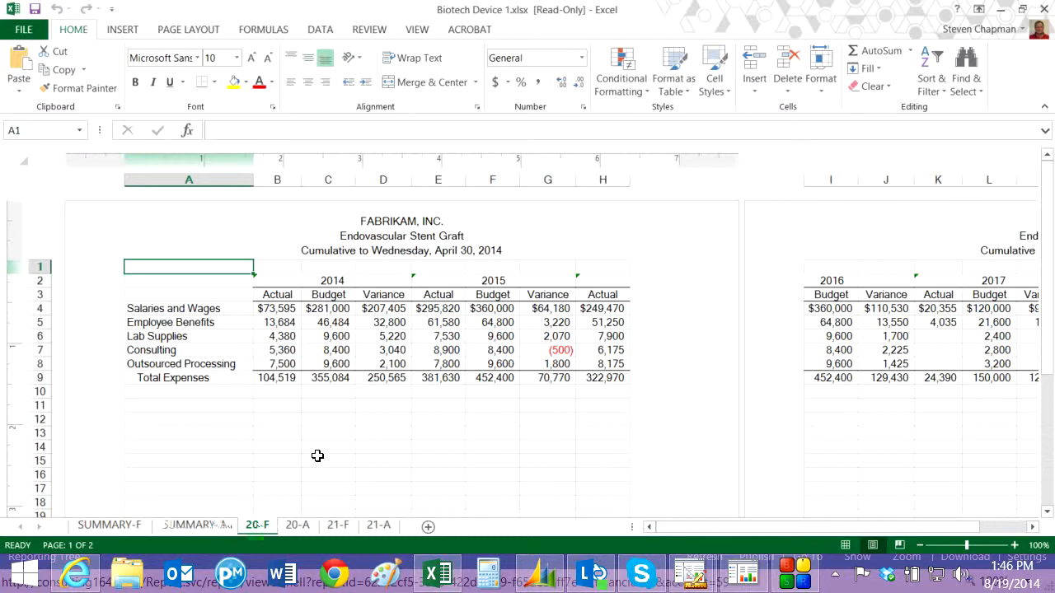
left_click(297, 525)
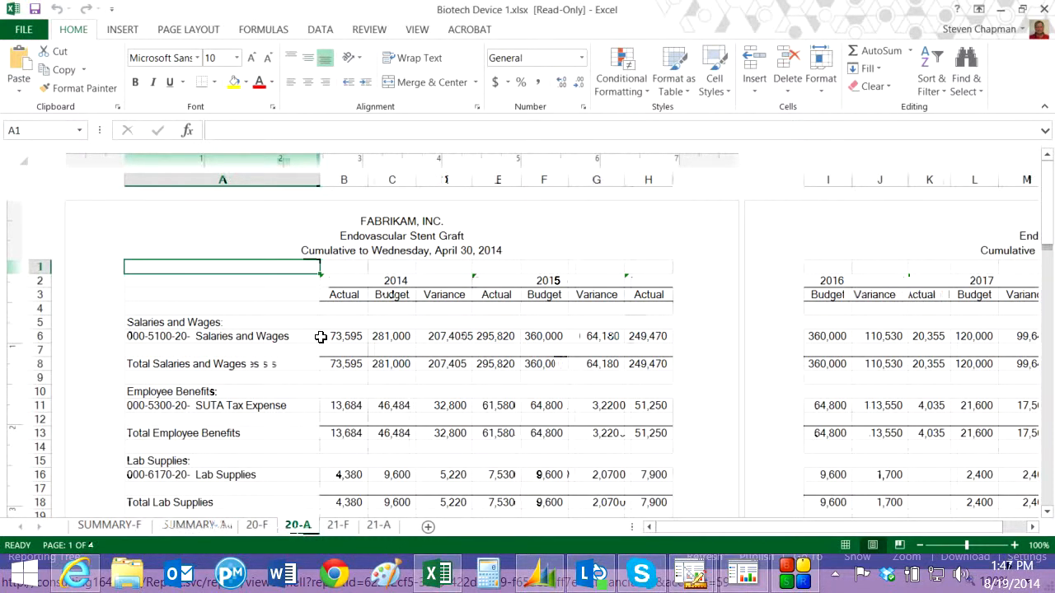
scroll(305, 462, "down", 4)
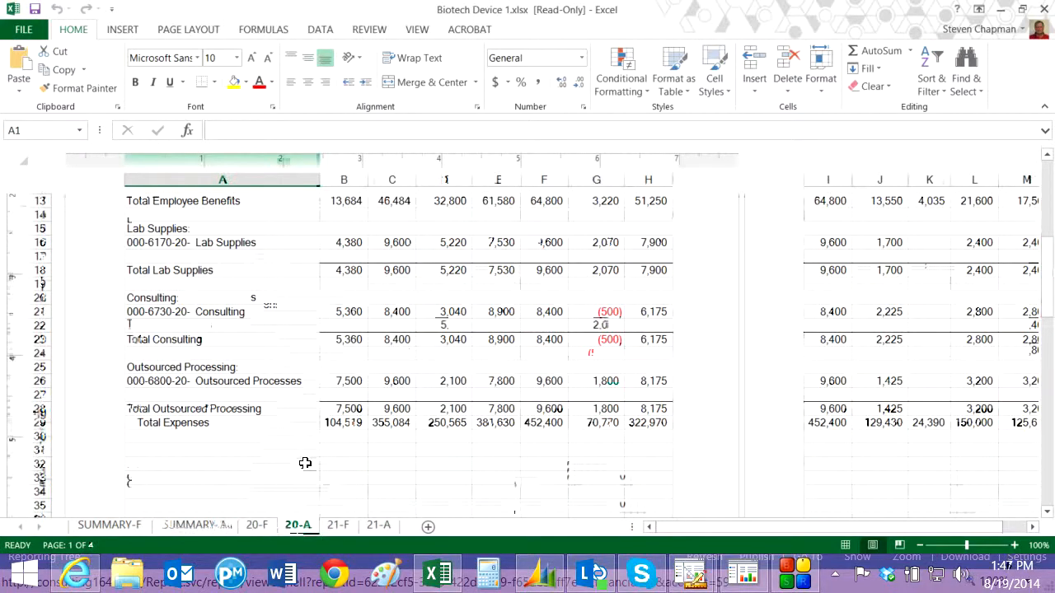
scroll(305, 463, "up", 3)
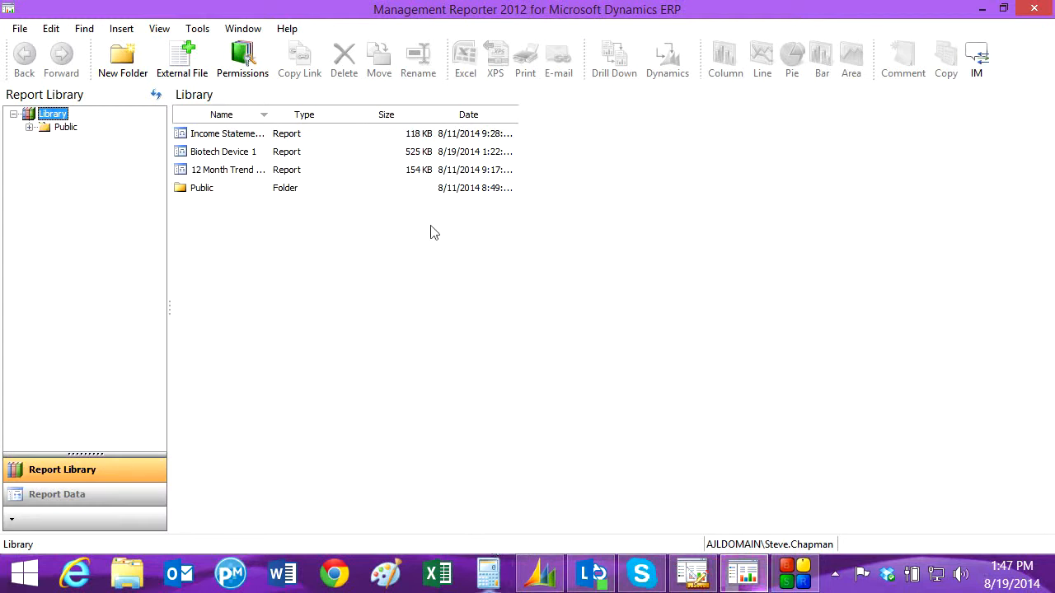
Open the Biotech Device 1 report from the report library and drill down through Lab Supplies into the Coronary Stent account detail
left_click(221, 152)
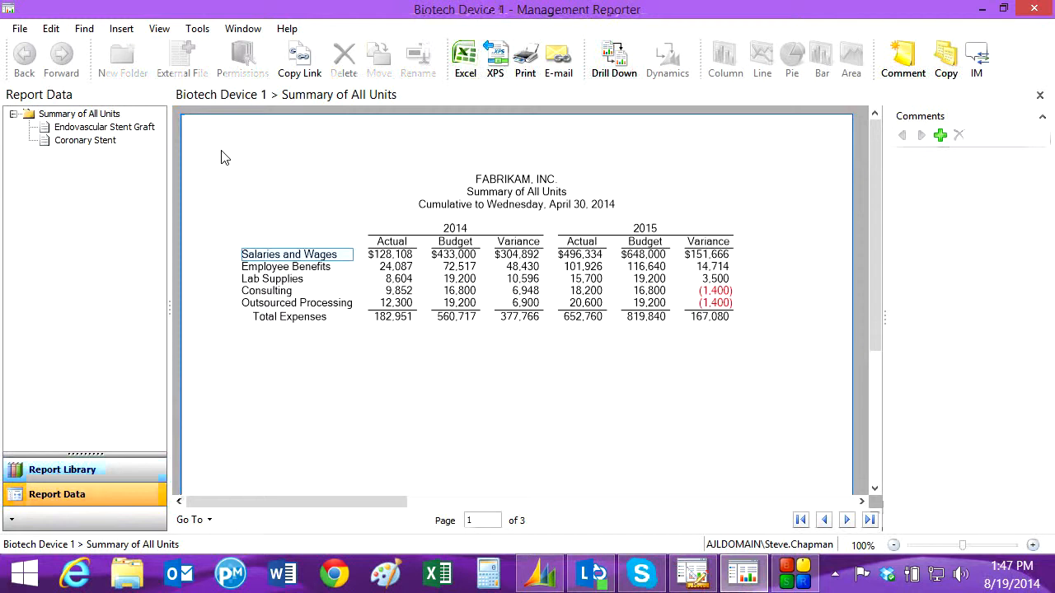
left_click(278, 284)
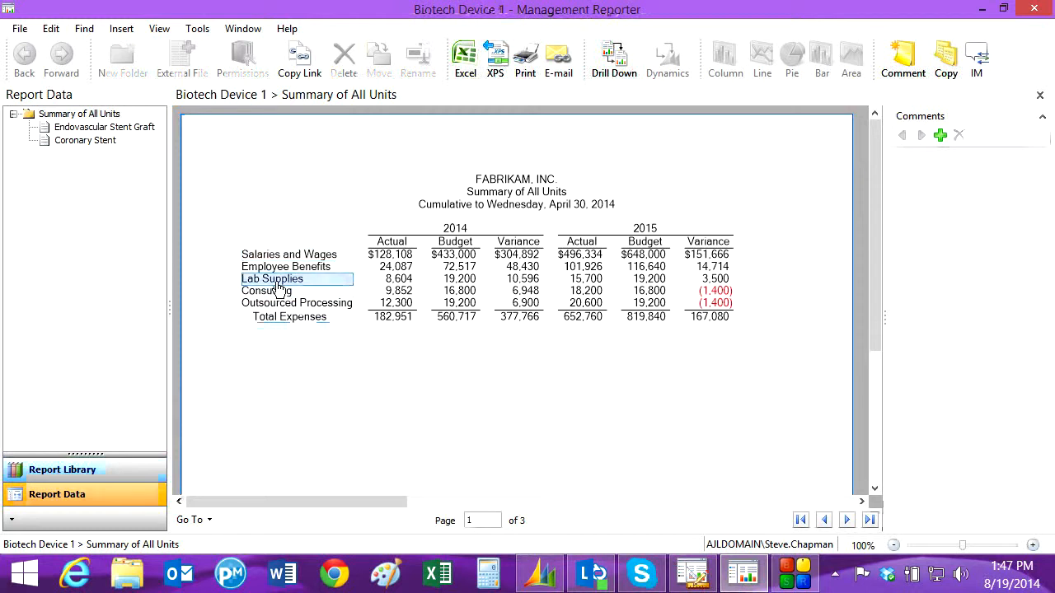
left_click(620, 64)
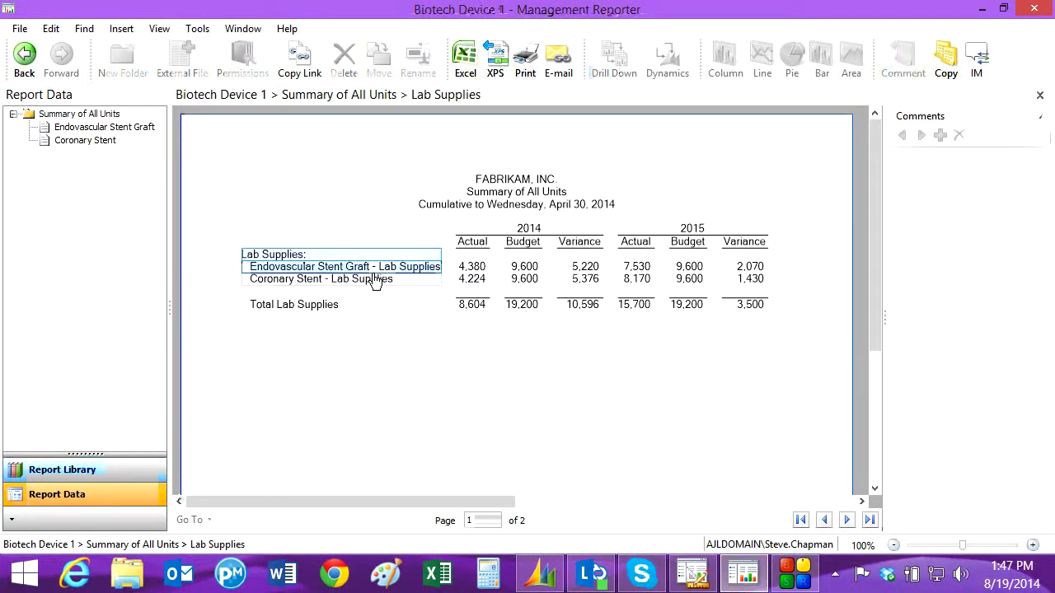
left_click(371, 284)
left_click(612, 57)
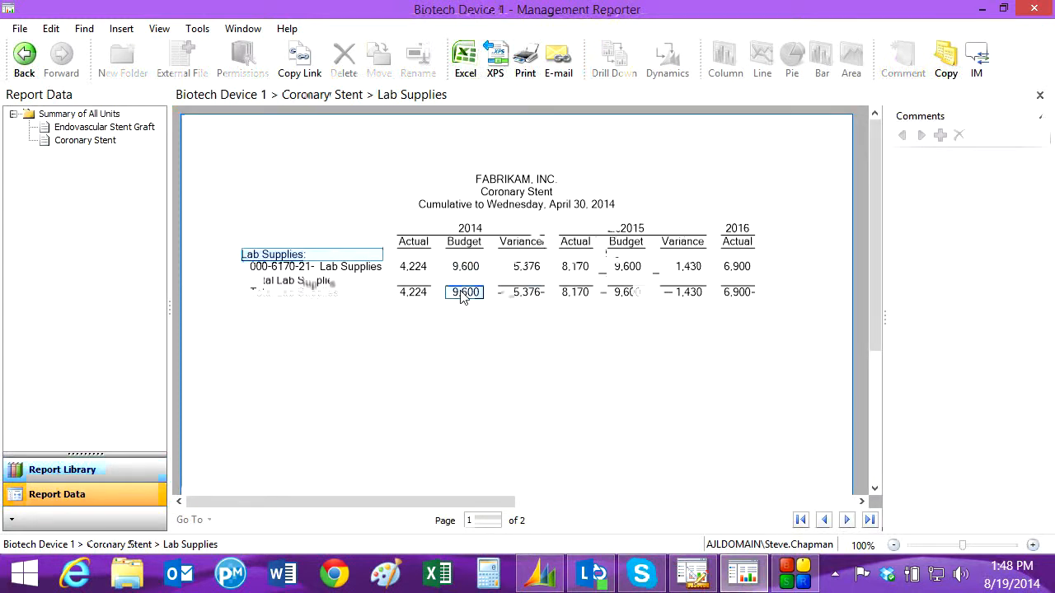
Drill back to Dynamics GP from the 2014 actual amount of account 000-6170-21 and open the 7/15/2014 journal entry
left_click(413, 270)
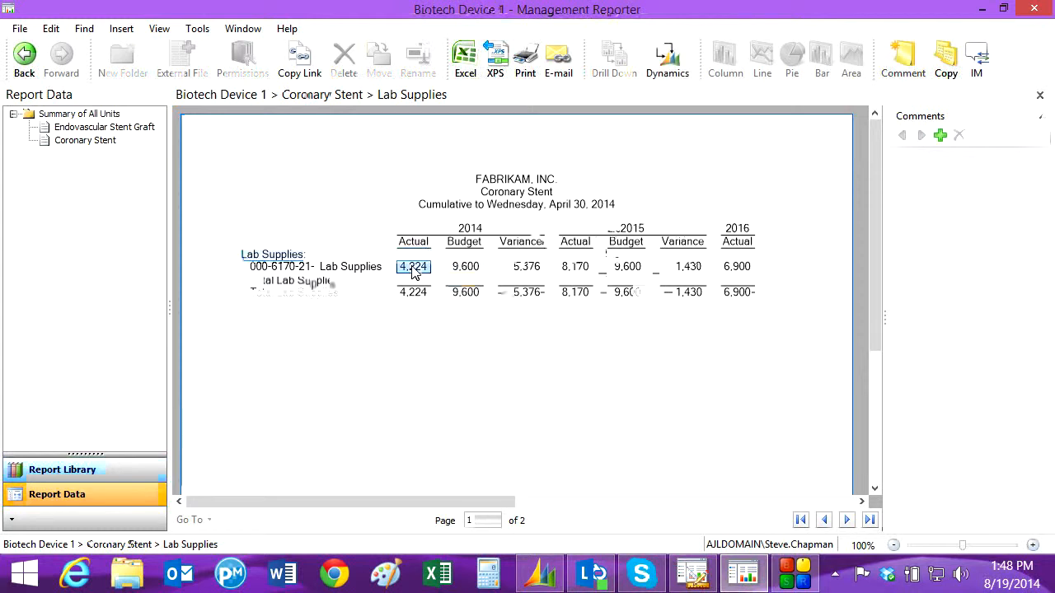
left_click(672, 73)
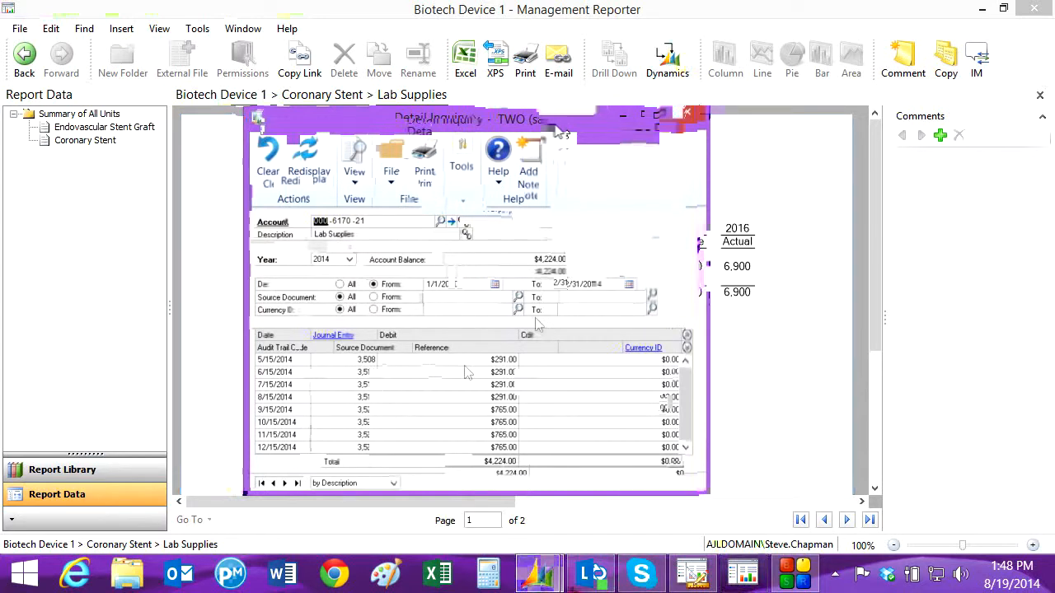
left_click(356, 384)
left_click(333, 336)
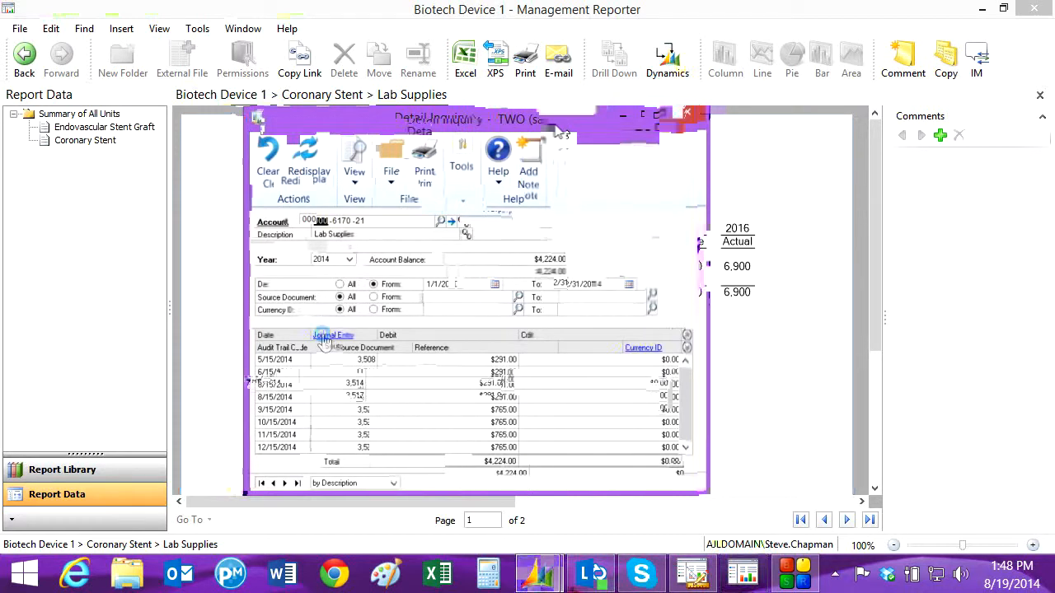